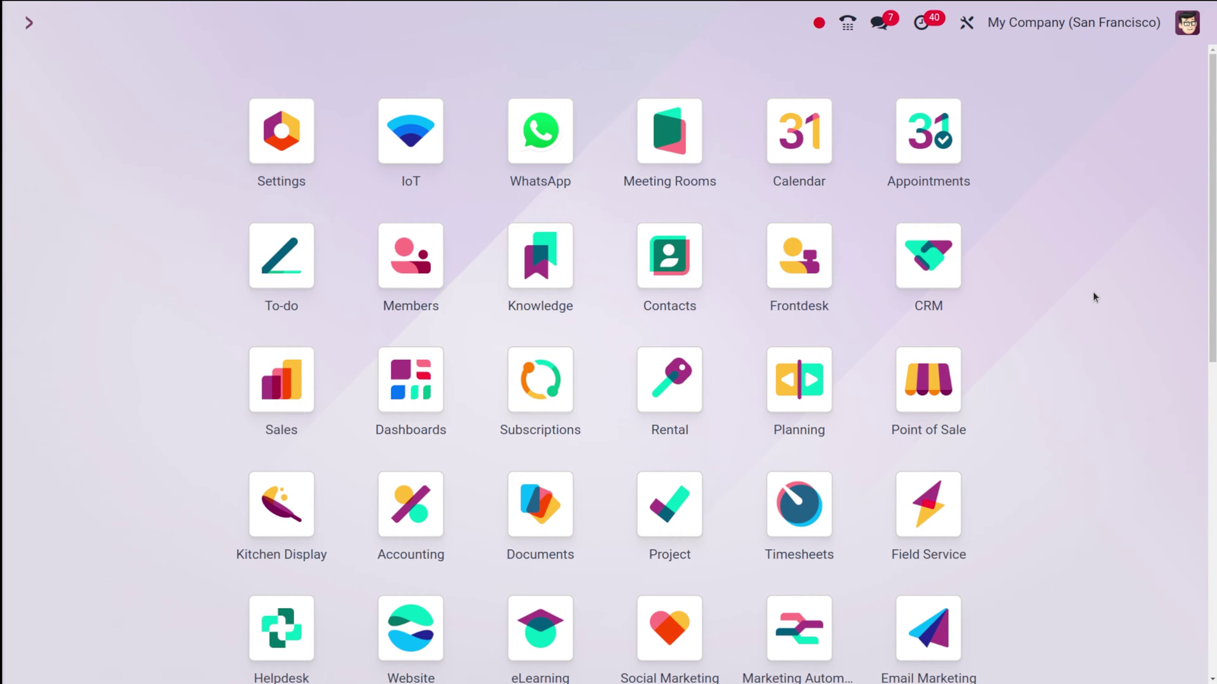
# Open Reporting > Tasks Analysis in the Project app to chart task counts per project by stage.
pyautogui.click(662, 525)
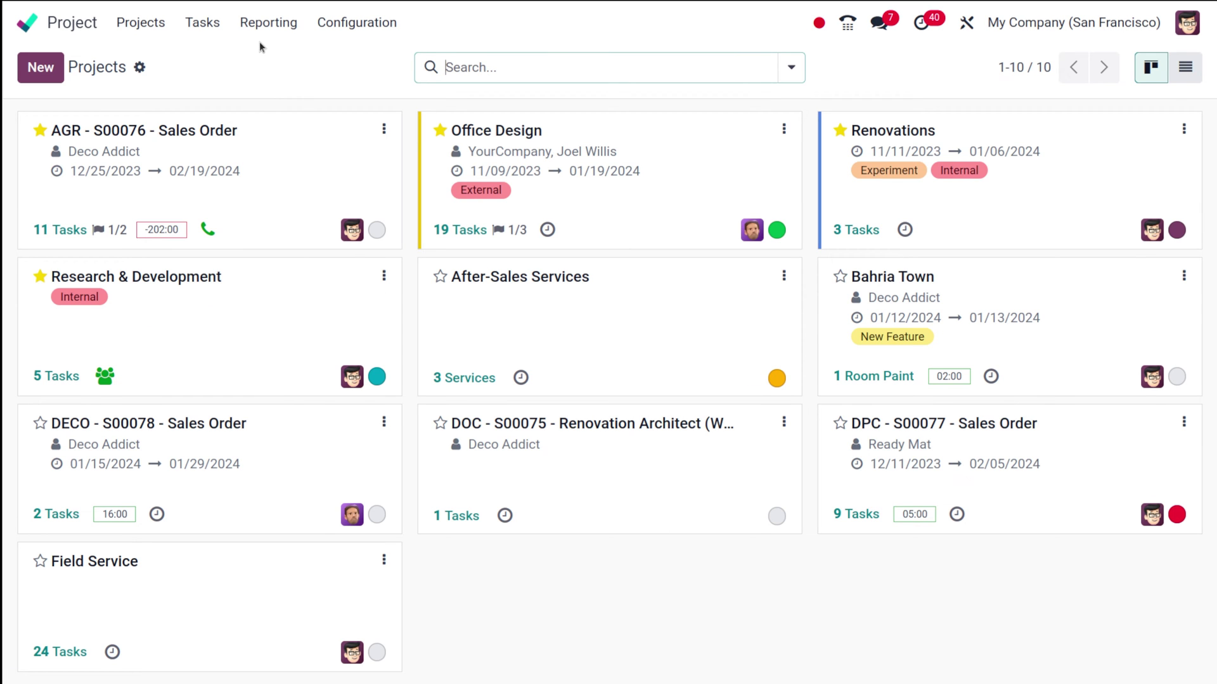
pyautogui.click(268, 23)
pyautogui.moveTo(216, 23)
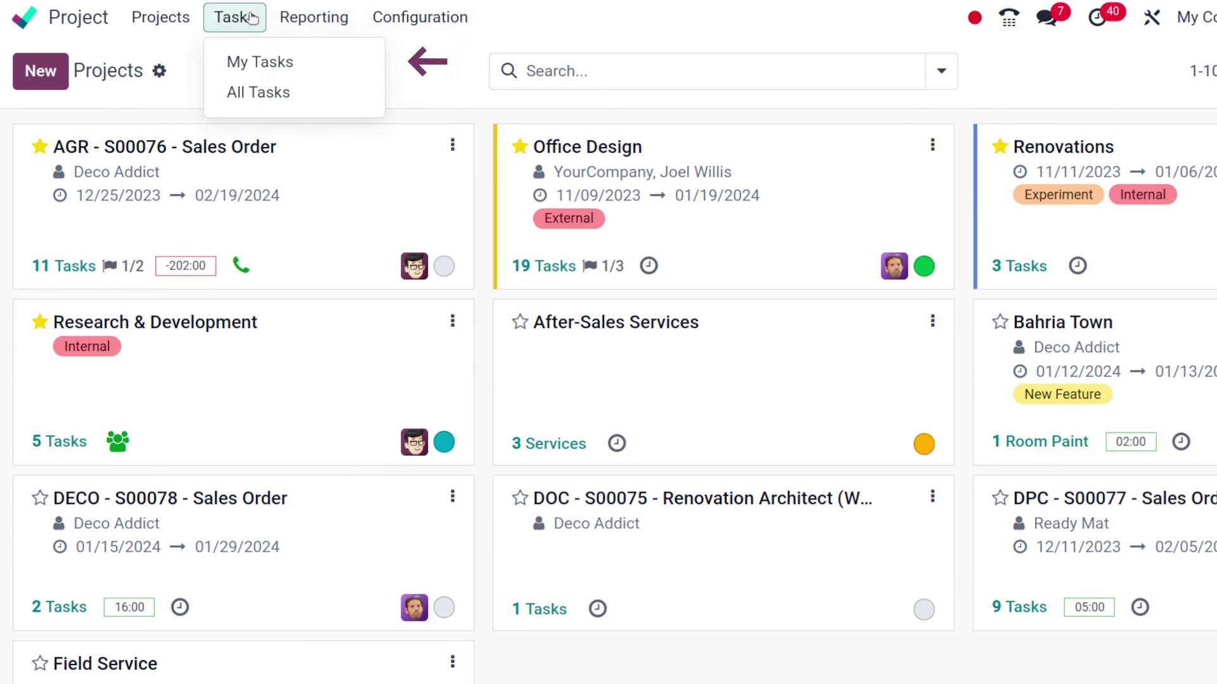
pyautogui.moveTo(313, 19)
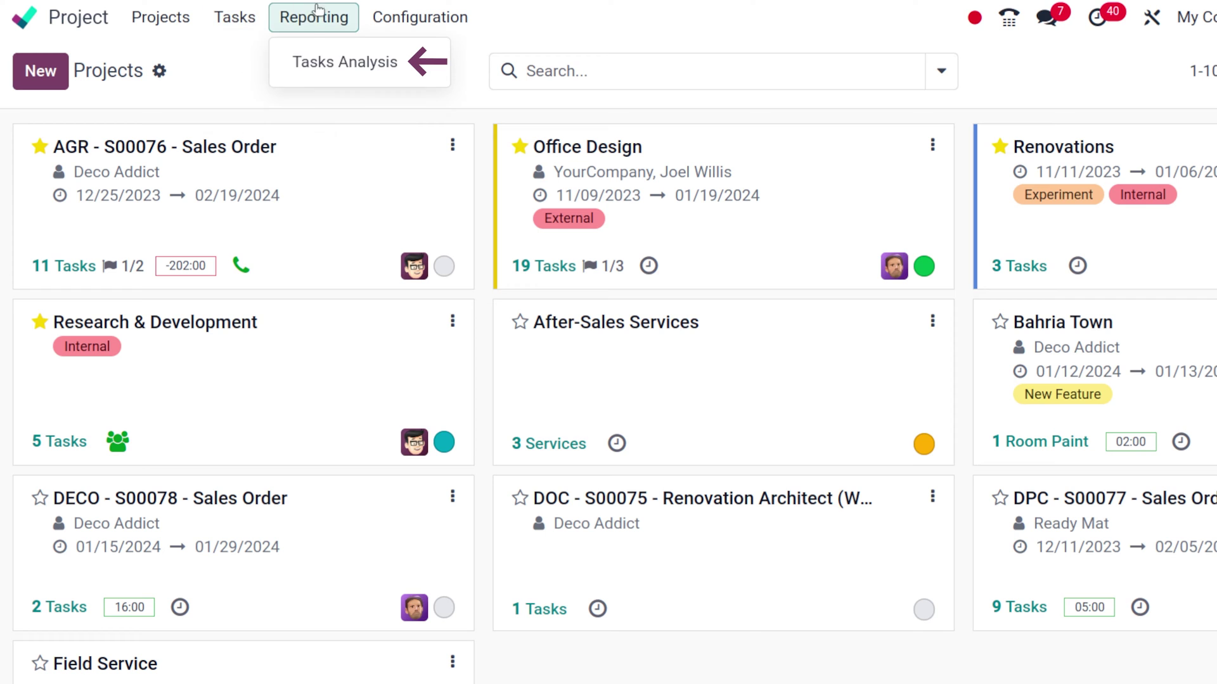
pyautogui.click(361, 73)
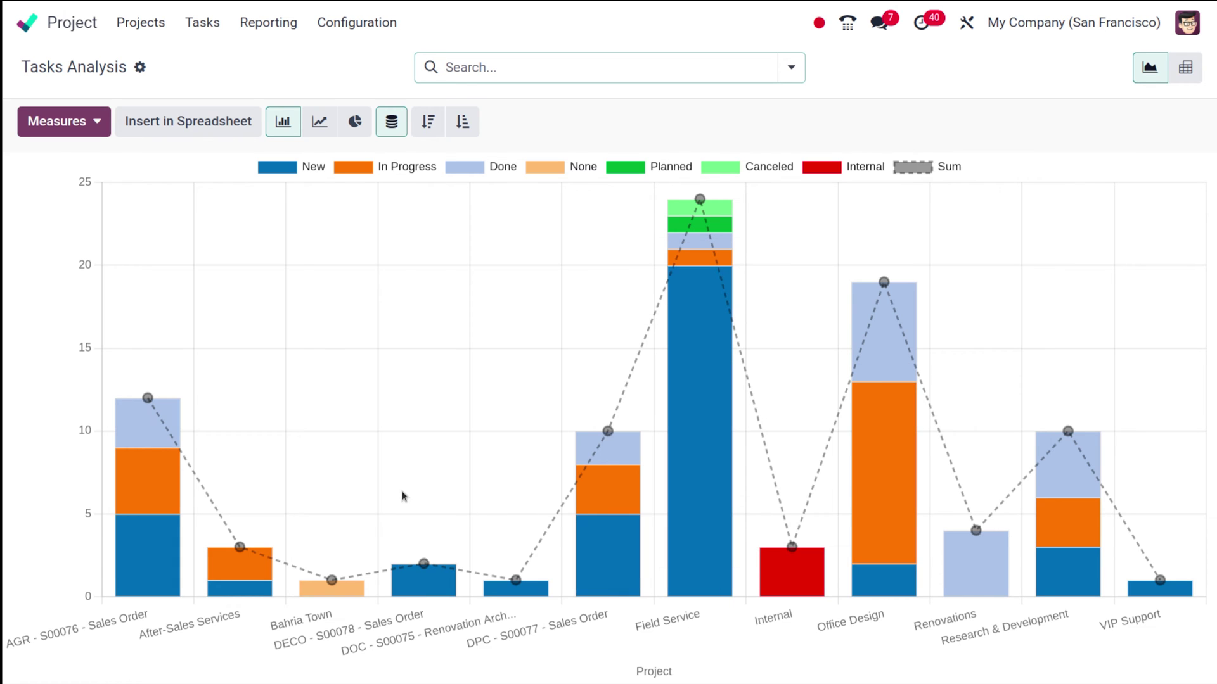
pyautogui.click(61, 126)
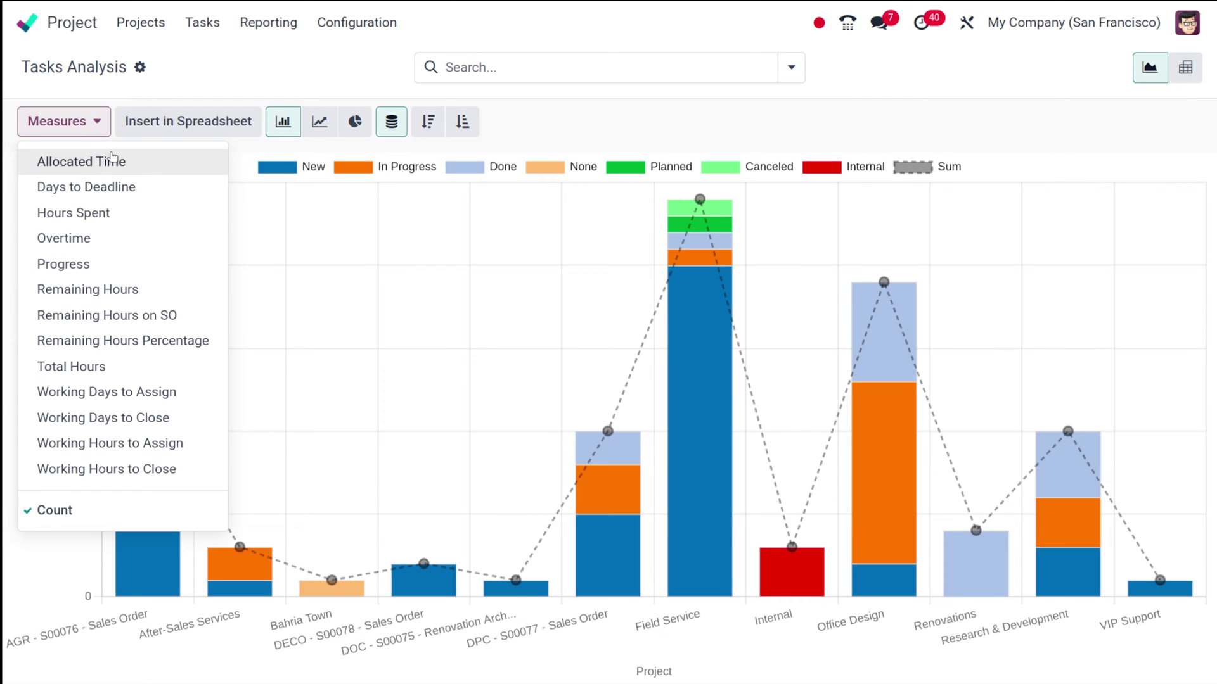
pyautogui.click(89, 192)
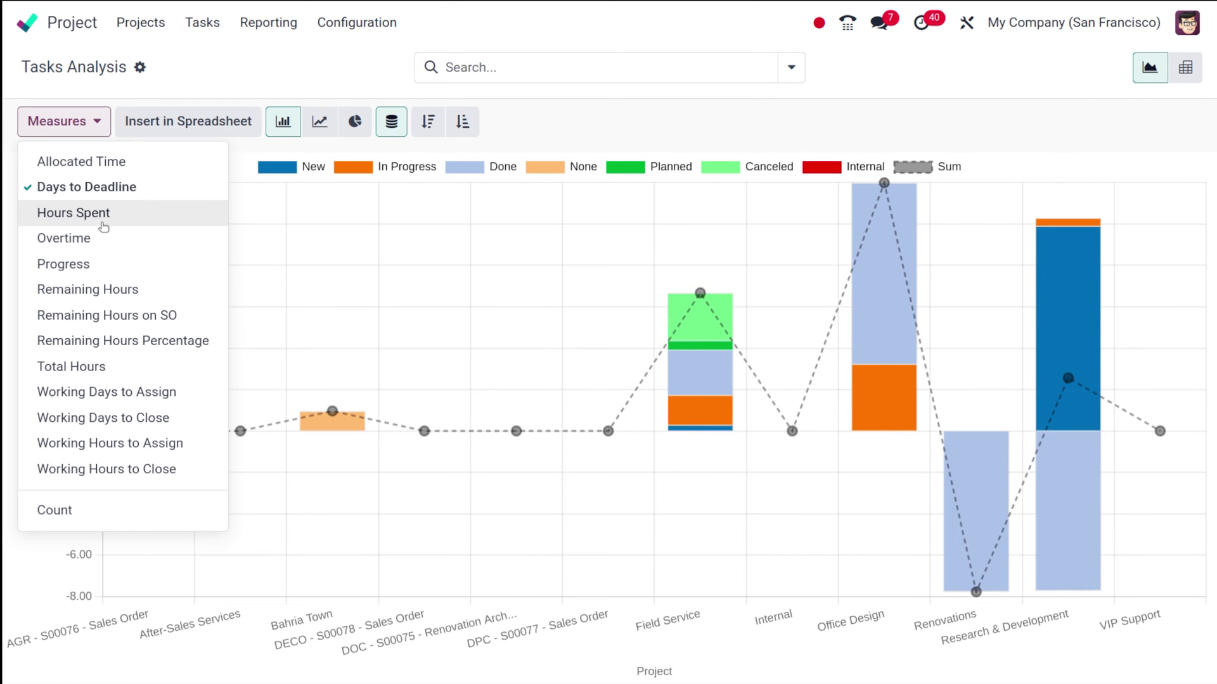
pyautogui.click(106, 237)
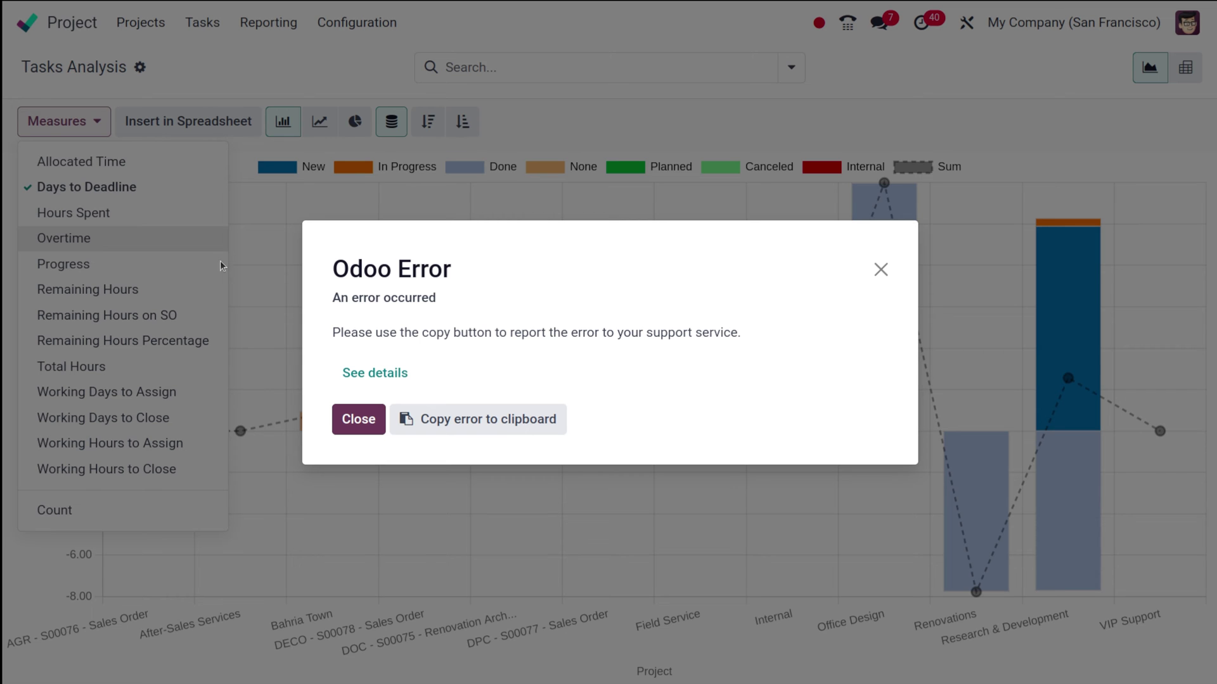
pyautogui.click(881, 266)
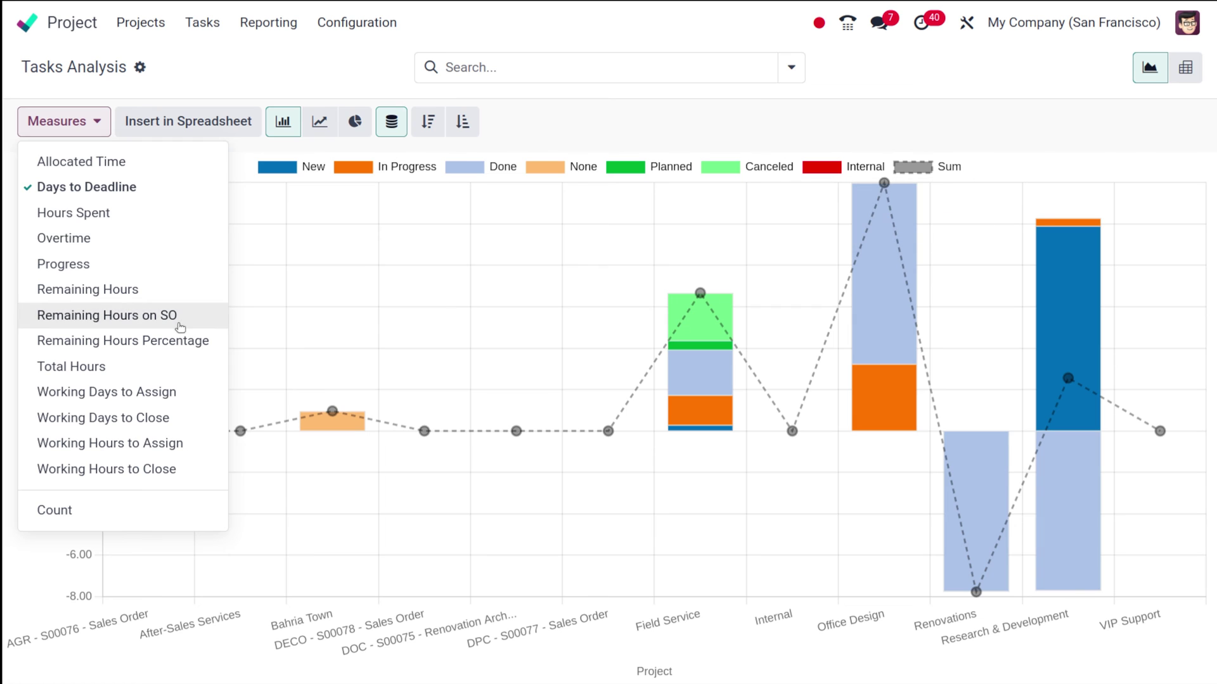
pyautogui.click(73, 509)
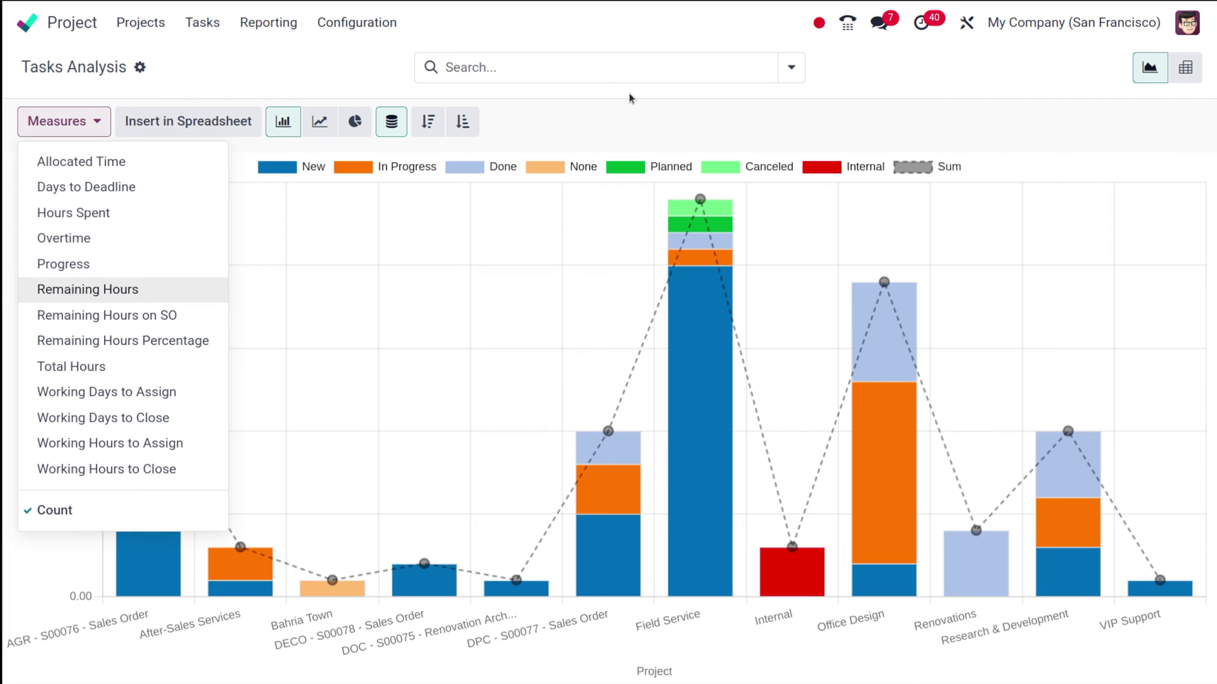
pyautogui.click(594, 126)
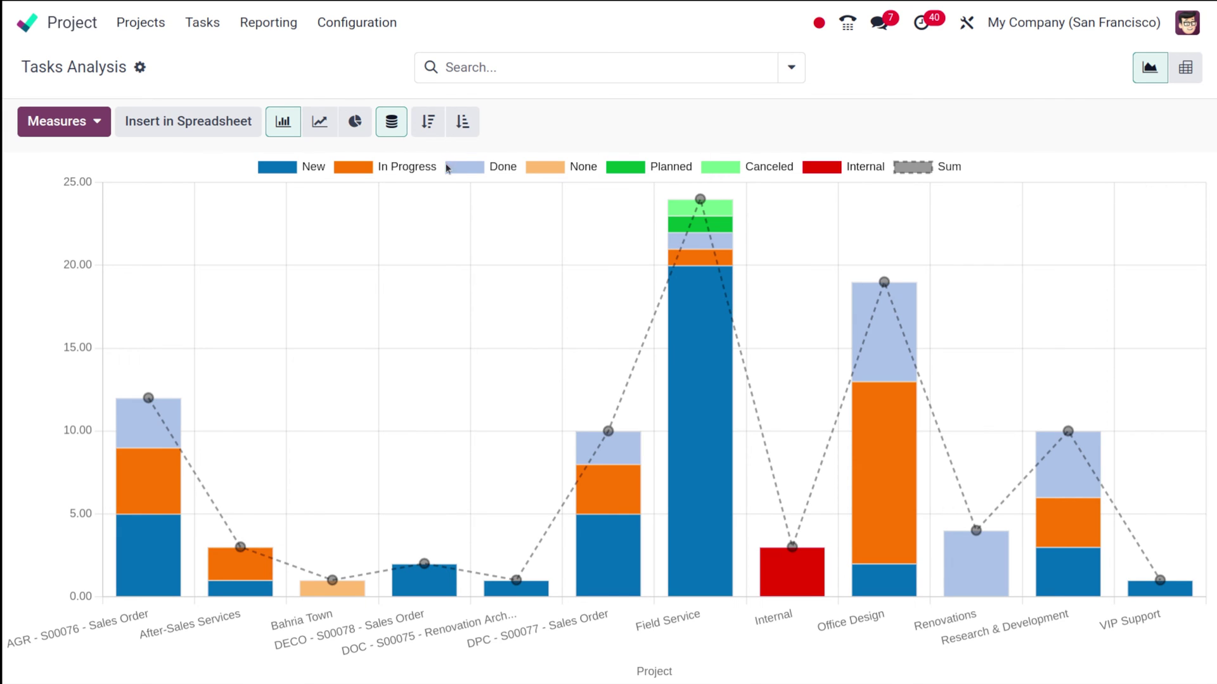
# Toggle the bar chart's sort order and stacking, ending stacked and sorted ascending.
pyautogui.click(431, 122)
pyautogui.click(461, 122)
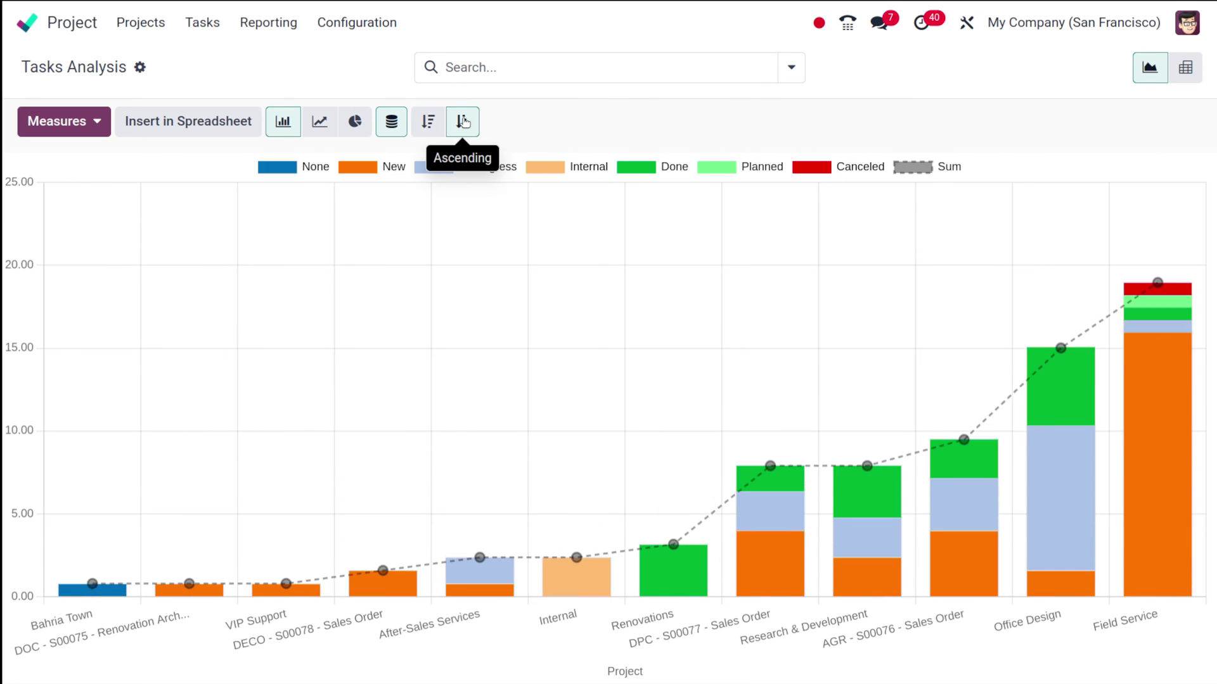
pyautogui.click(384, 120)
pyautogui.click(385, 120)
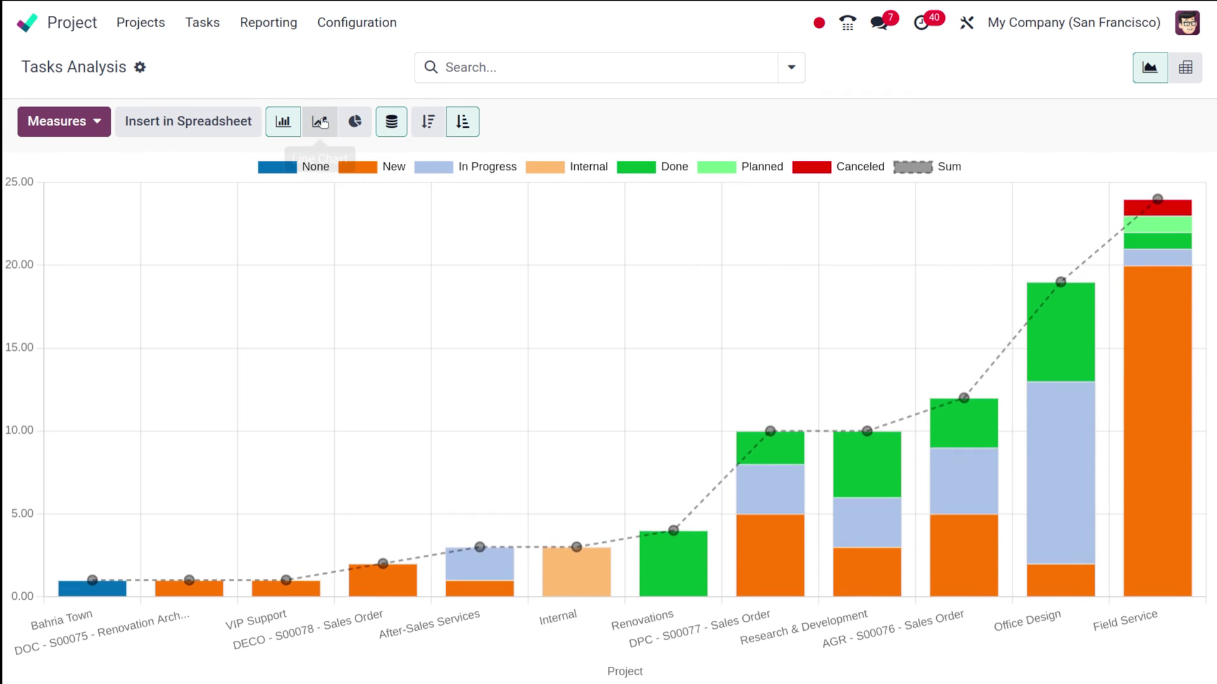
# Show task counts as a cumulative, stacked line chart with projects in ascending order.
pyautogui.click(319, 121)
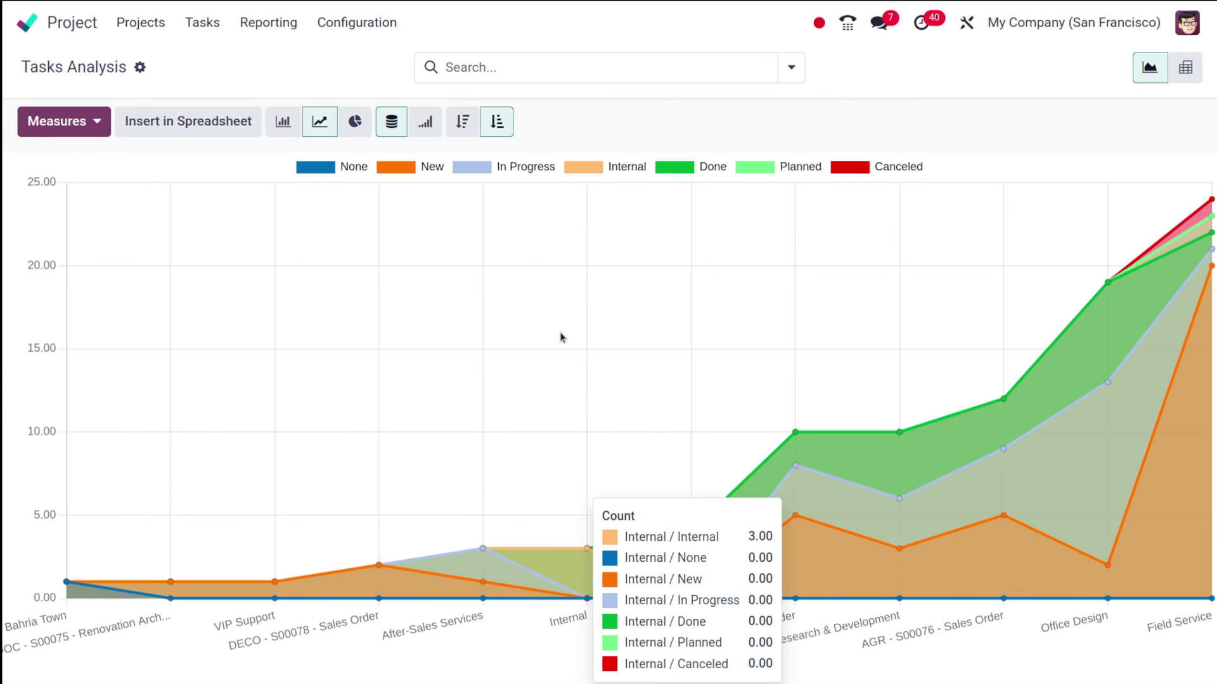
pyautogui.click(390, 122)
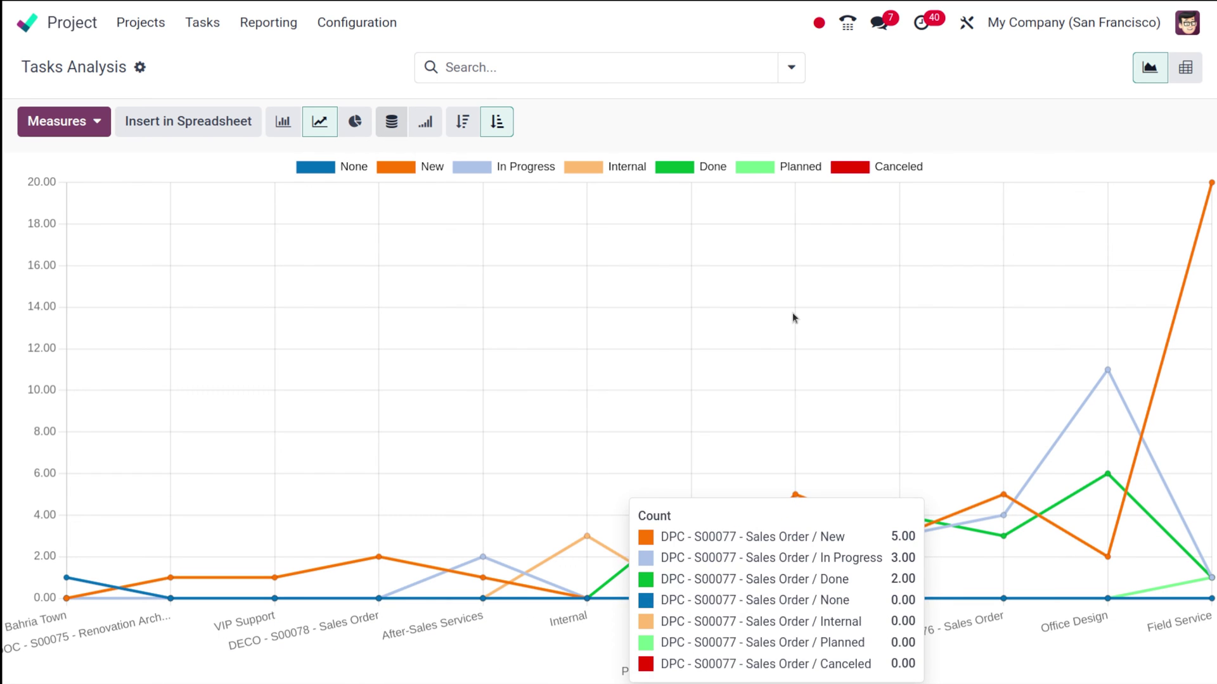
pyautogui.click(424, 122)
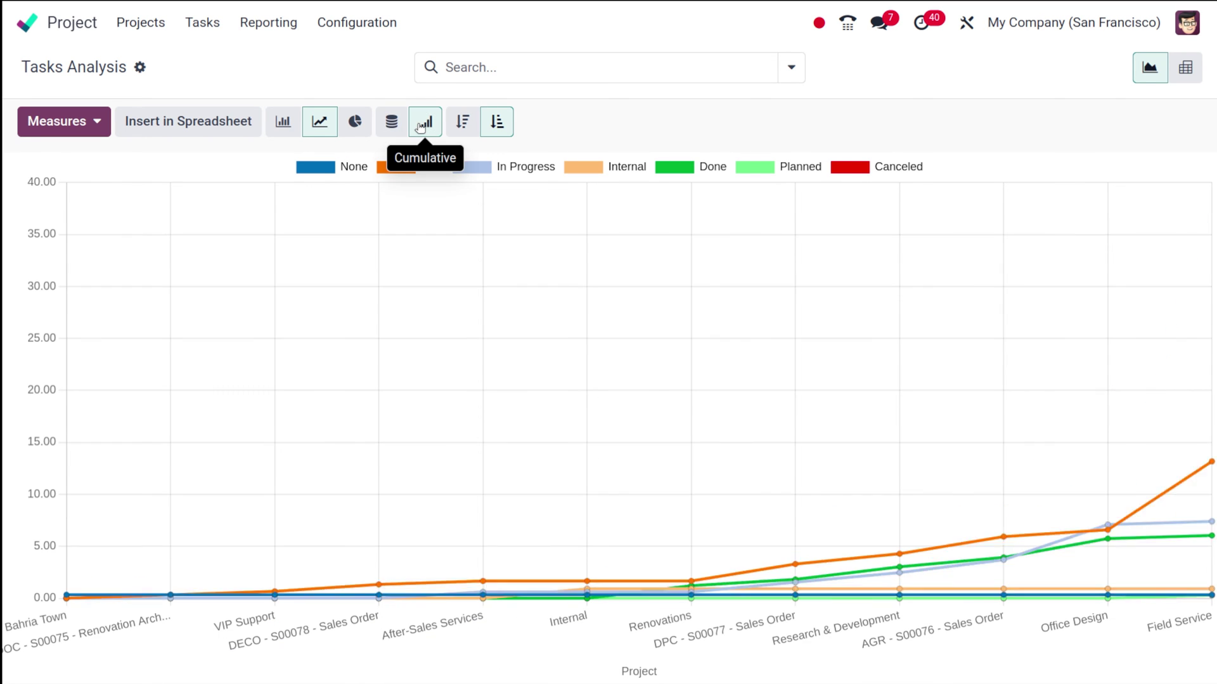
pyautogui.click(391, 122)
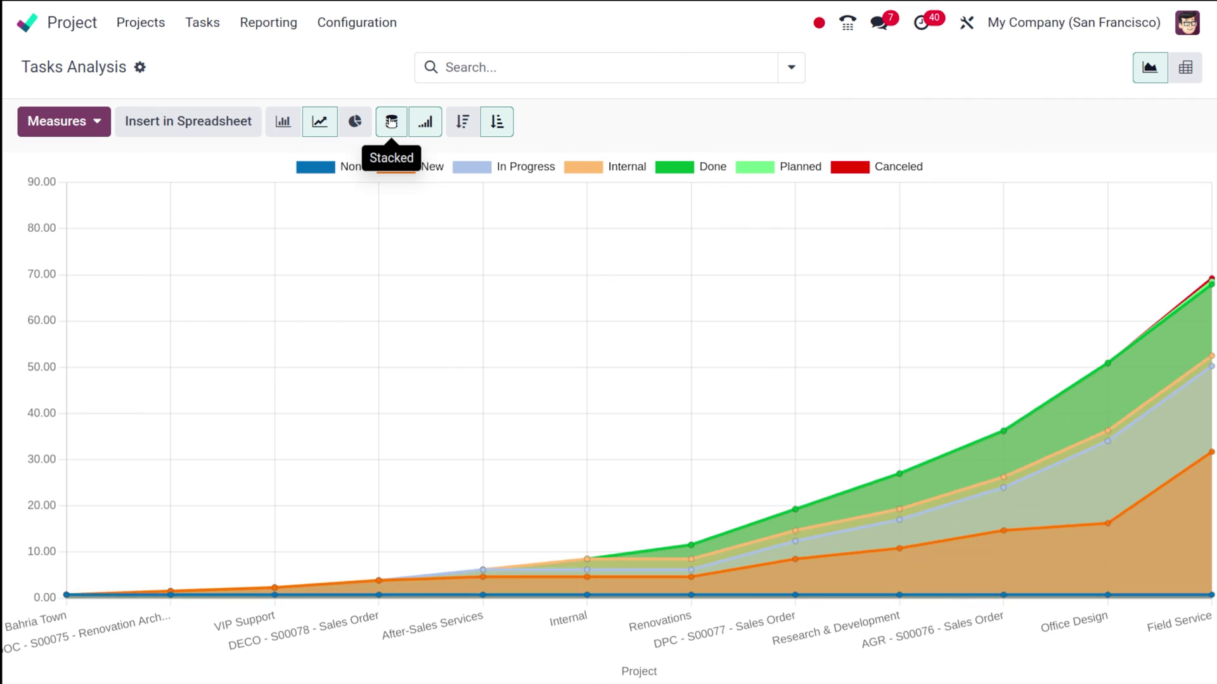
pyautogui.click(463, 123)
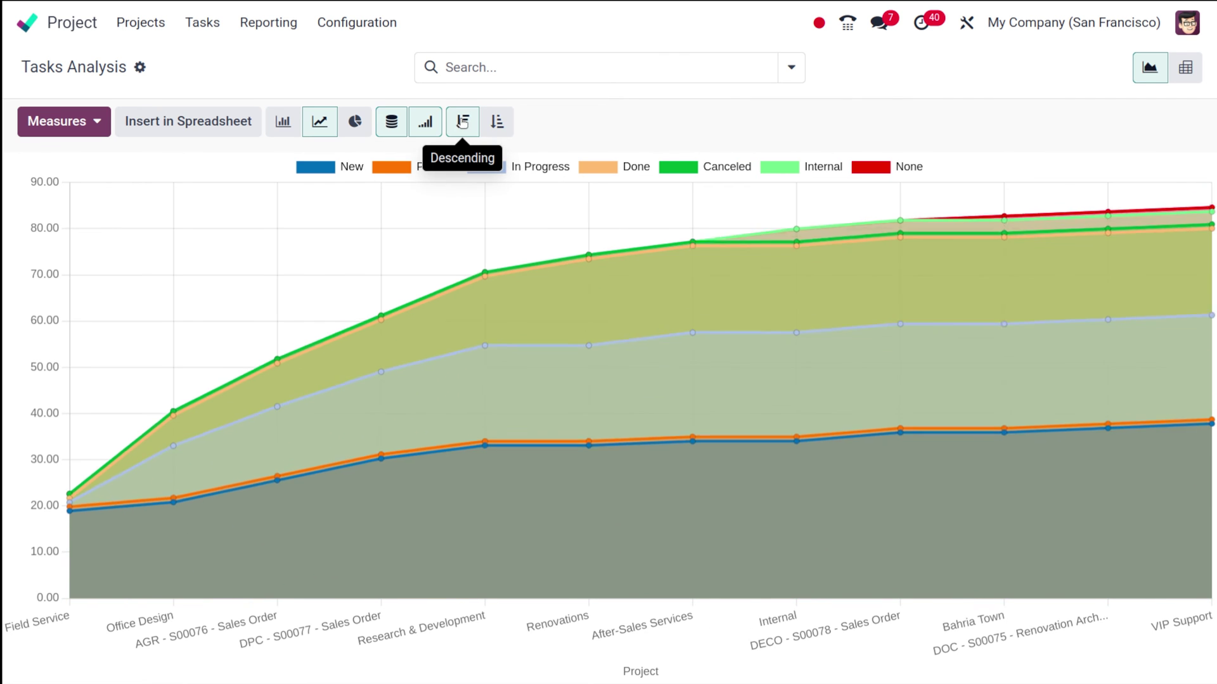
pyautogui.click(502, 130)
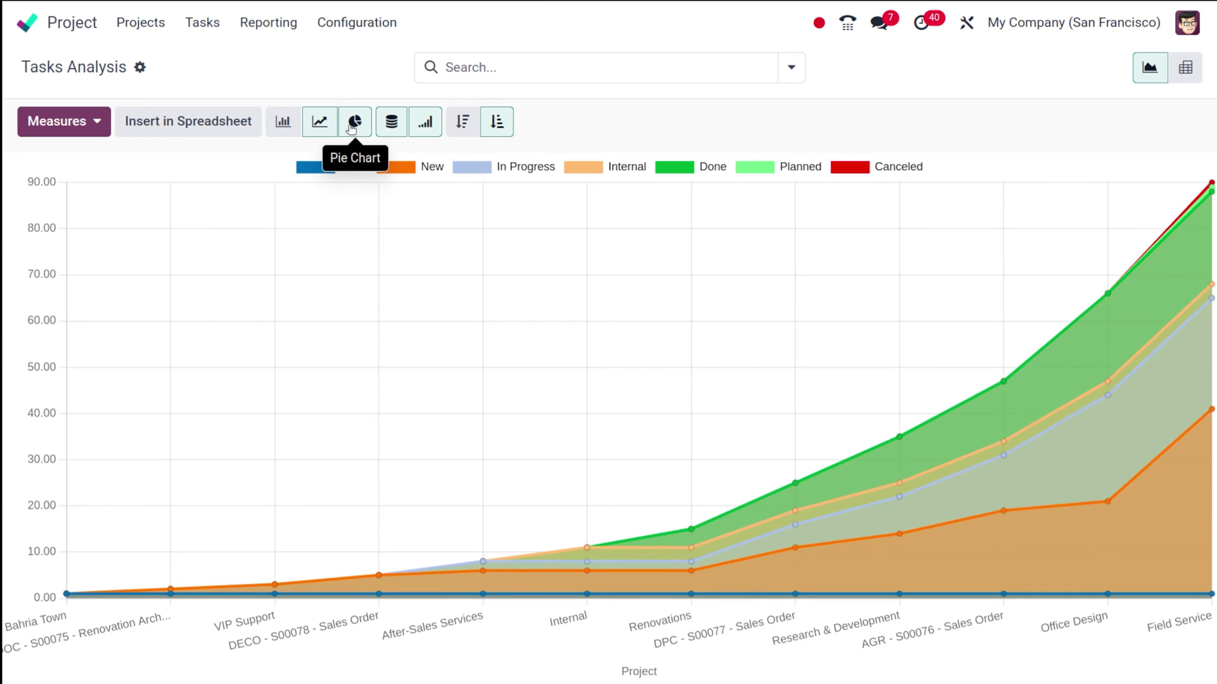
pyautogui.click(352, 126)
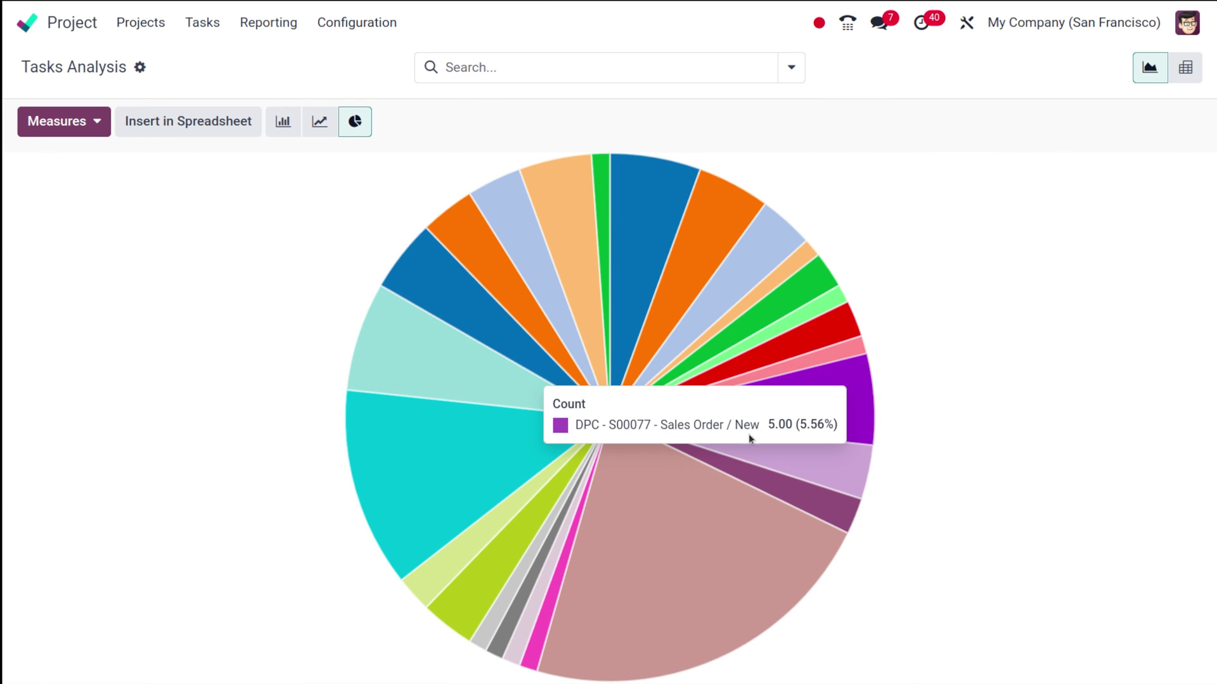
# Open the Measures list and close it again without changing any measure.
pyautogui.click(56, 131)
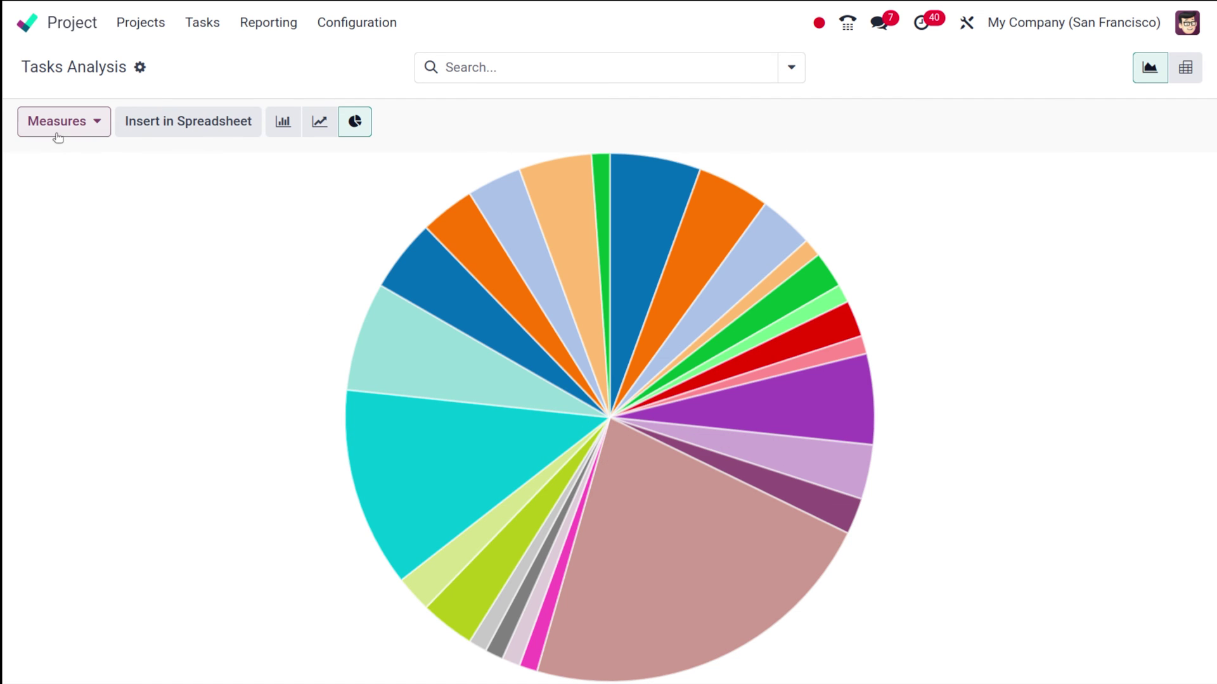
pyautogui.click(340, 165)
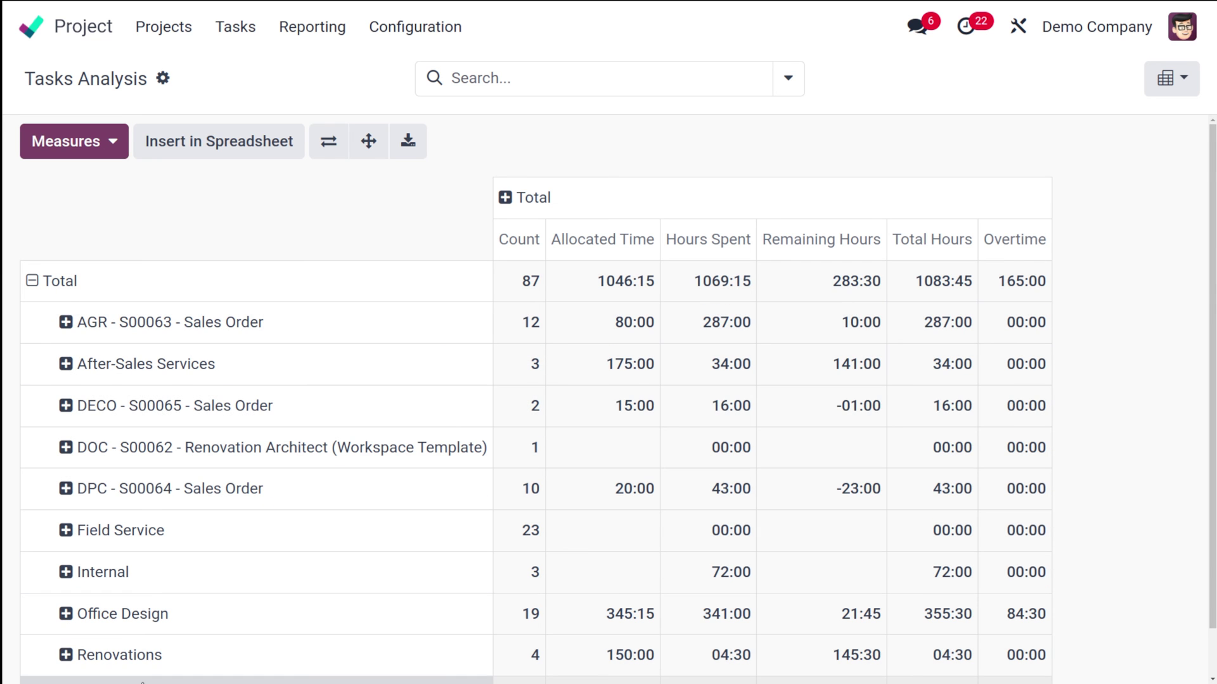
# Add the Progress and Days to Deadline measures as pivot columns.
pyautogui.scroll(-1, 143, 678)
pyautogui.scroll(1, 143, 678)
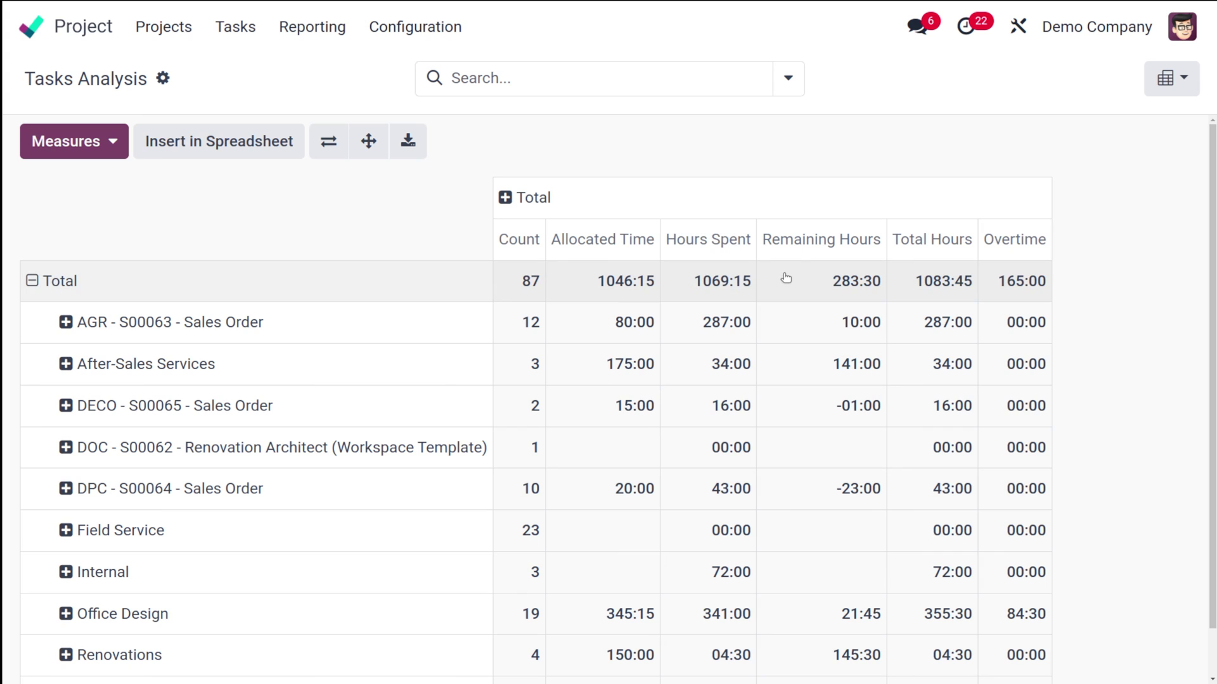
pyautogui.click(94, 150)
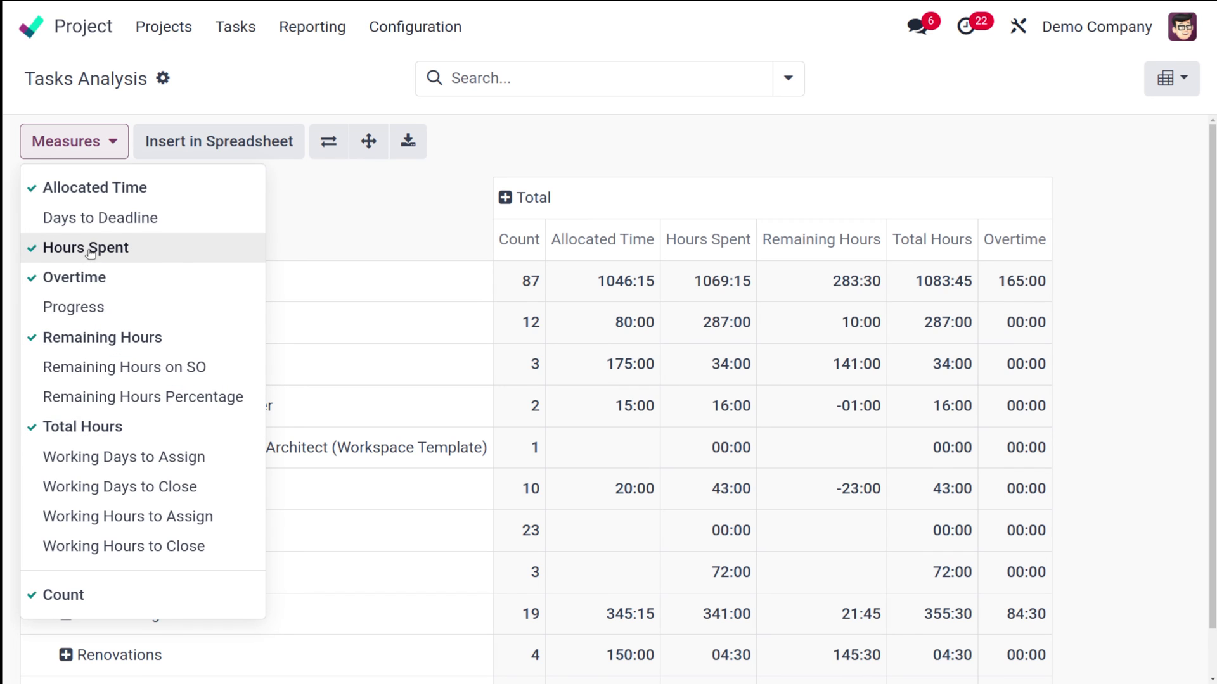
pyautogui.click(156, 317)
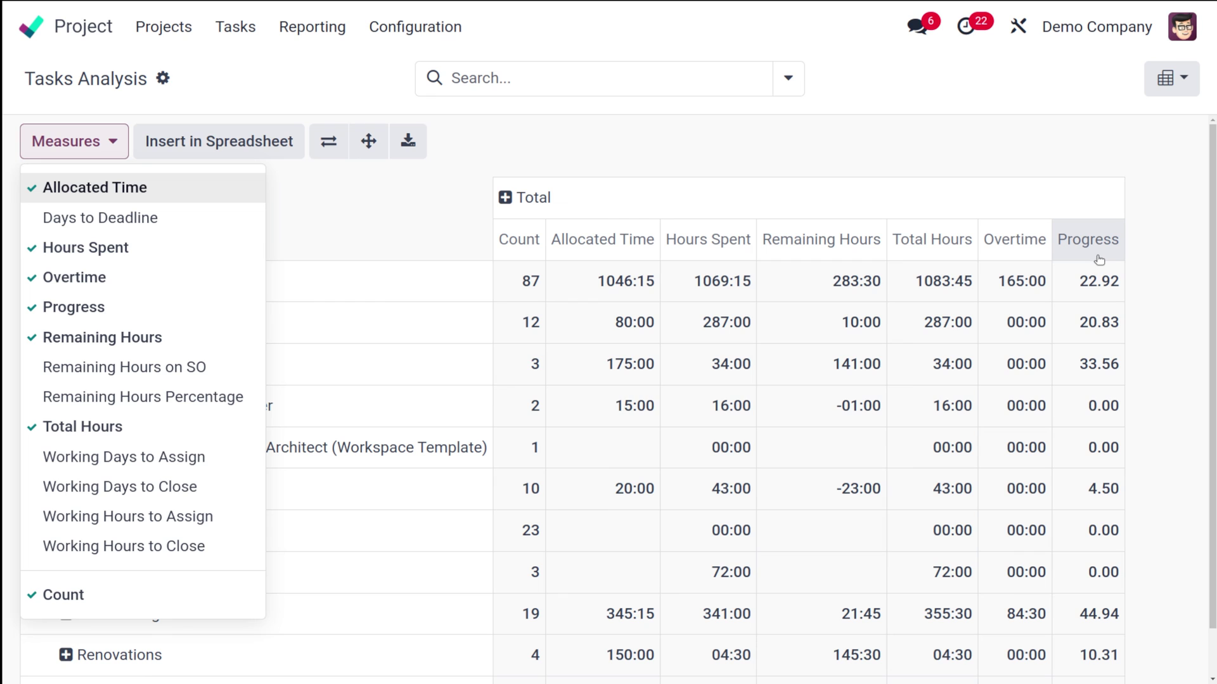
pyautogui.click(147, 226)
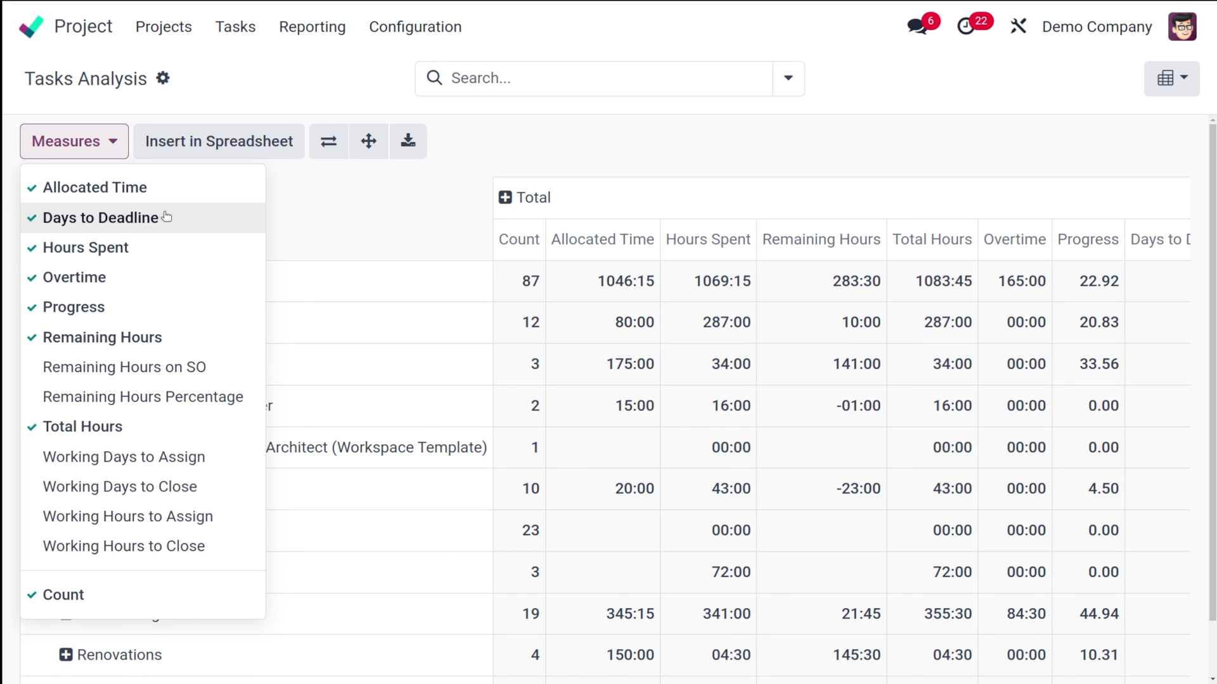
# Flip the pivot axes and back, keeping projects listed as rows.
pyautogui.hscroll(2, 738, 328)
pyautogui.hscroll(-2, 738, 328)
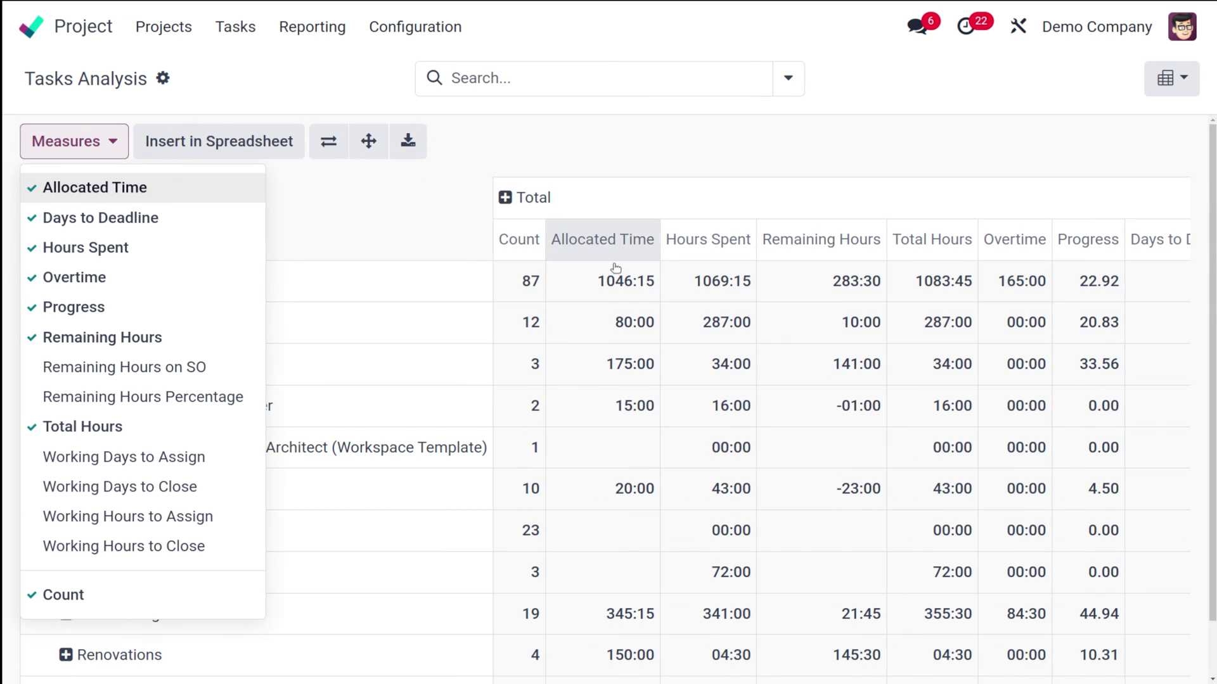
pyautogui.click(532, 148)
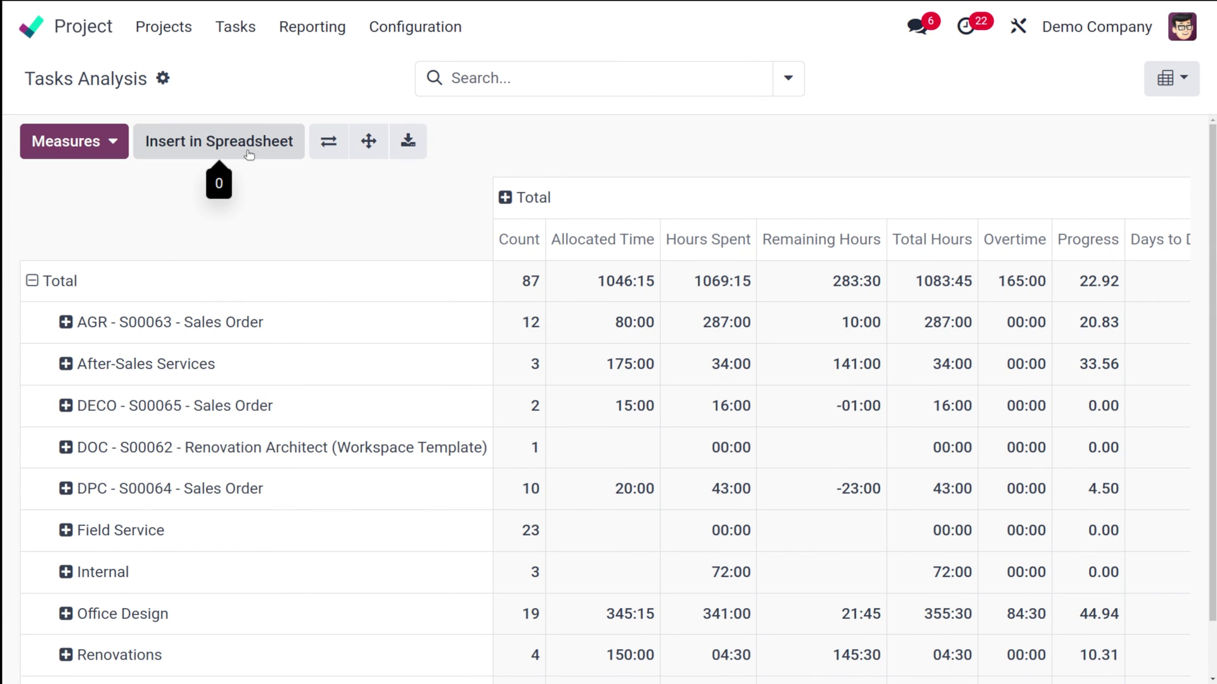
pyautogui.click(328, 142)
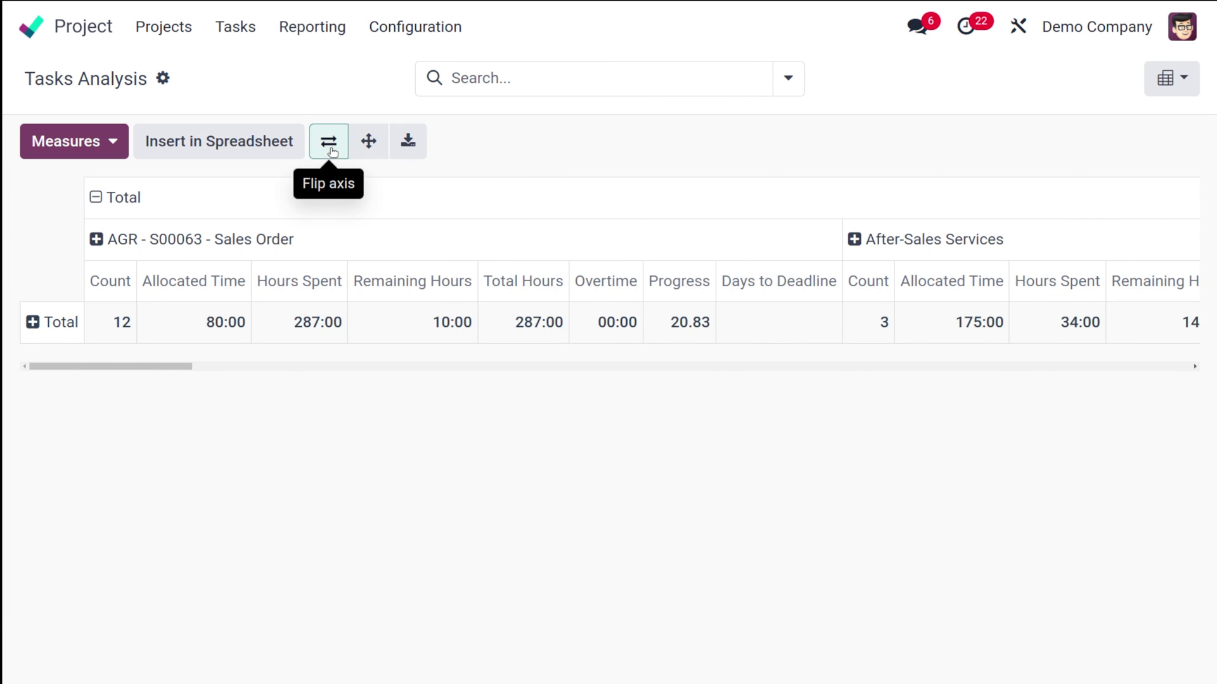
pyautogui.click(328, 142)
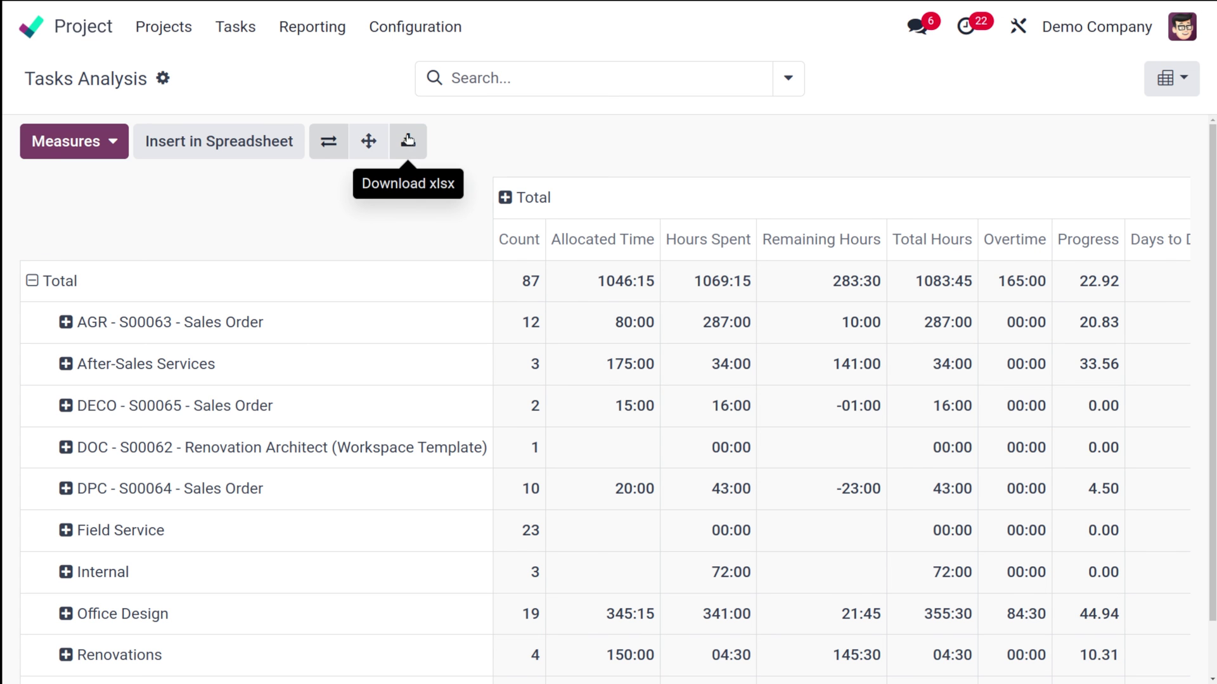